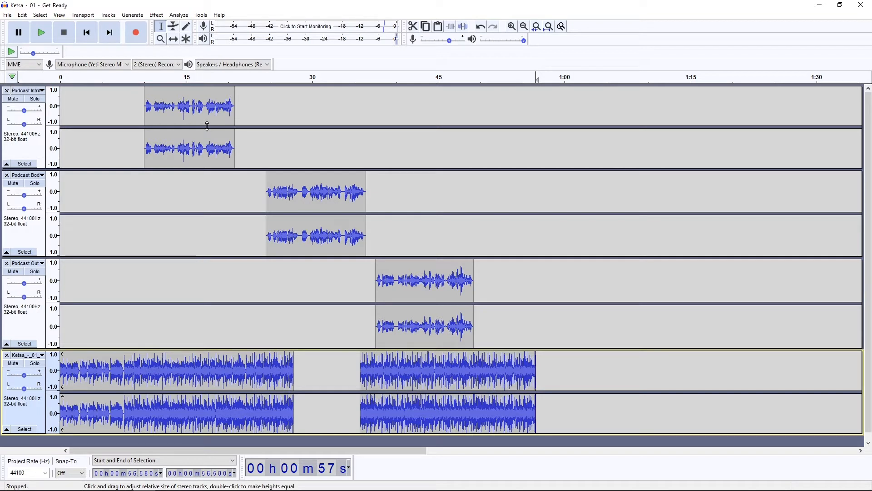
# With the Envelope tool, lower the first music clip's volume, then dip it further at about 10 s where the podcast intro starts
pyautogui.click(173, 30)
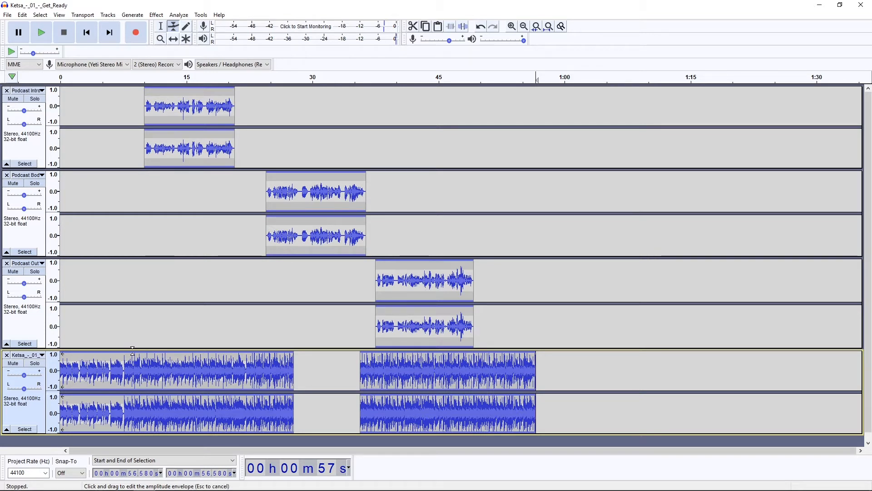
pyautogui.moveTo(133, 354); pyautogui.dragTo(133, 367)
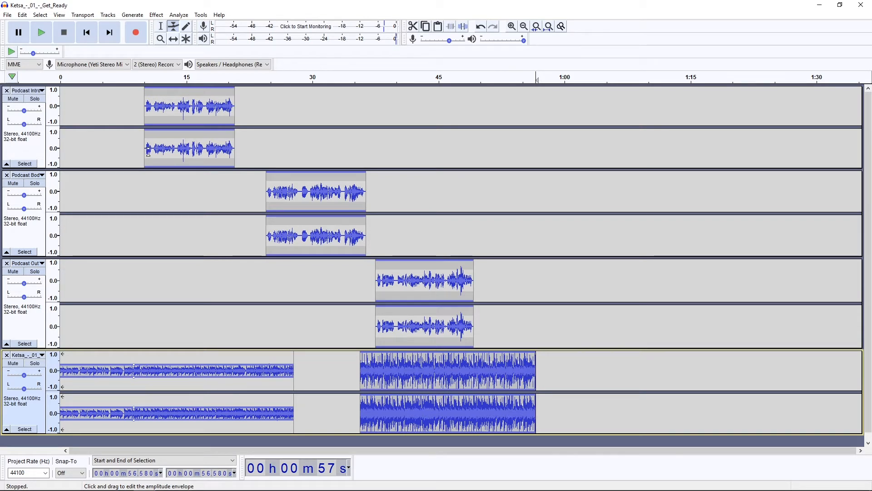
pyautogui.click(147, 363)
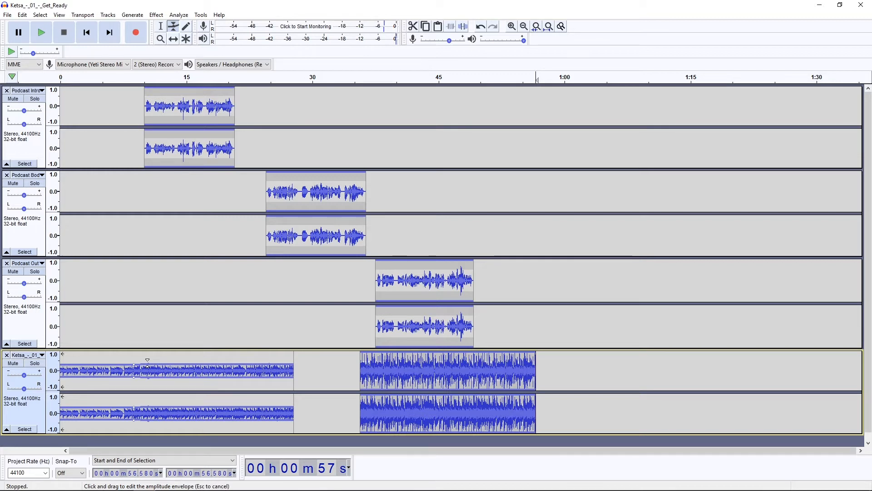
pyautogui.moveTo(147, 363); pyautogui.dragTo(146, 368)
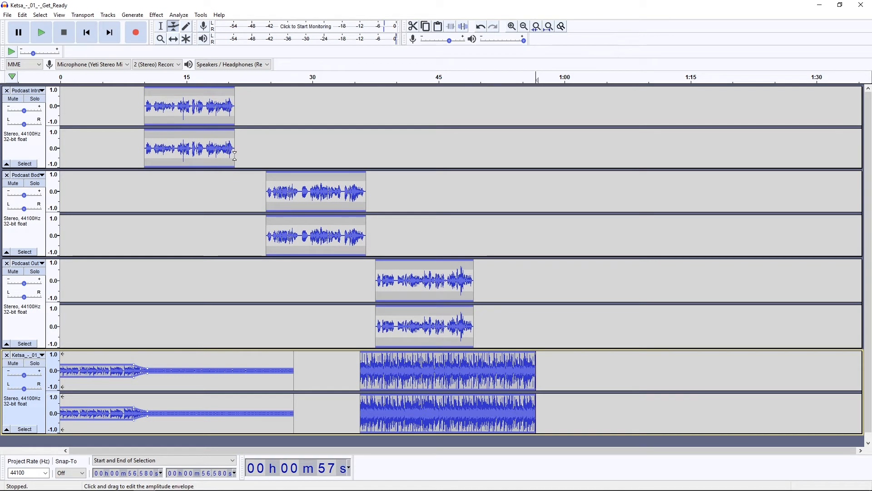
# Shape the first music clip's envelope to swell from about 20 s to 22 s after the intro, then dip again by about 26 s
pyautogui.click(232, 370)
pyautogui.moveTo(246, 368); pyautogui.dragTo(244, 365)
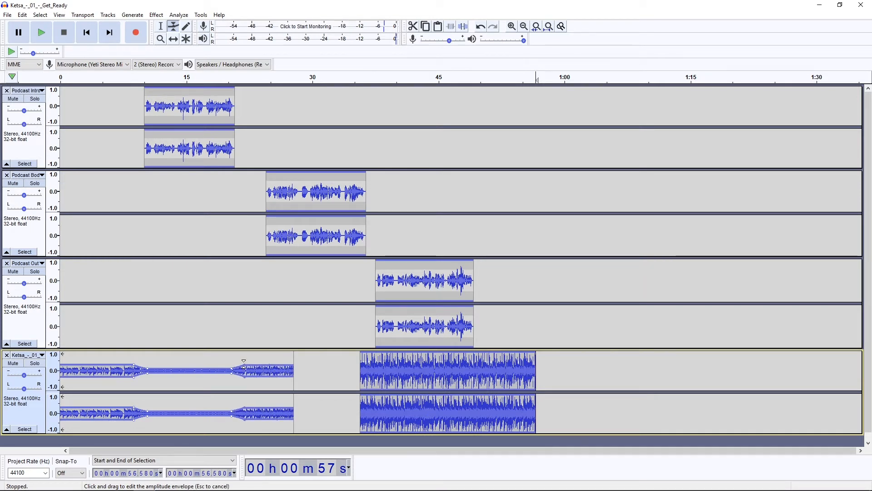
pyautogui.moveTo(244, 363); pyautogui.dragTo(244, 363)
pyautogui.moveTo(261, 362); pyautogui.dragTo(261, 363)
pyautogui.moveTo(273, 361); pyautogui.dragTo(278, 370)
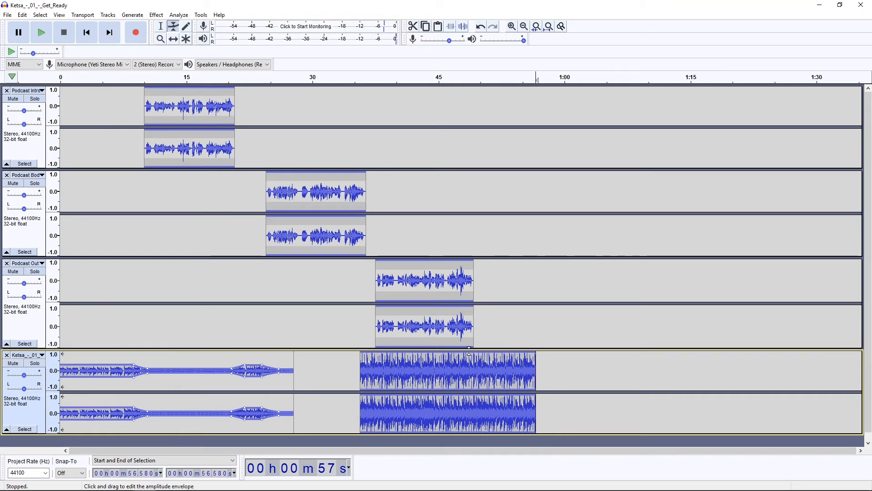
# Lower the second music clip's envelope under the outro, raise it from about 49 s to 51 s, and taper it down near the end
pyautogui.moveTo(470, 354); pyautogui.dragTo(474, 367)
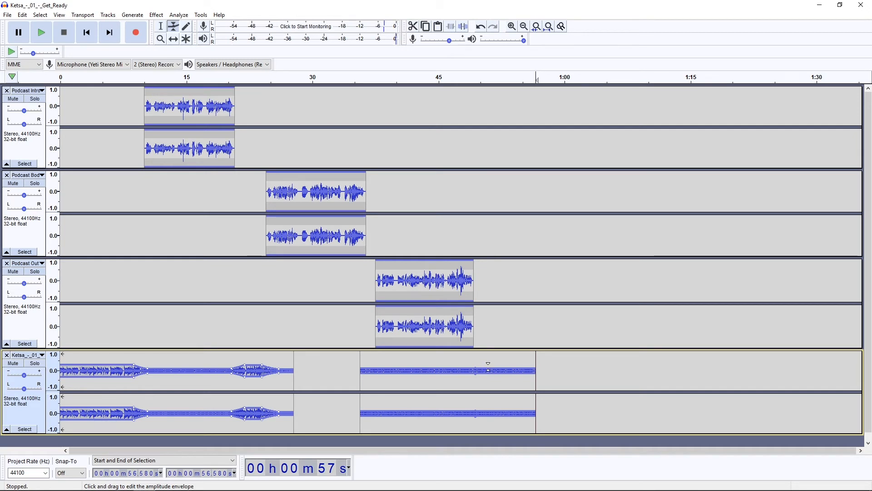
pyautogui.moveTo(485, 368); pyautogui.dragTo(485, 362)
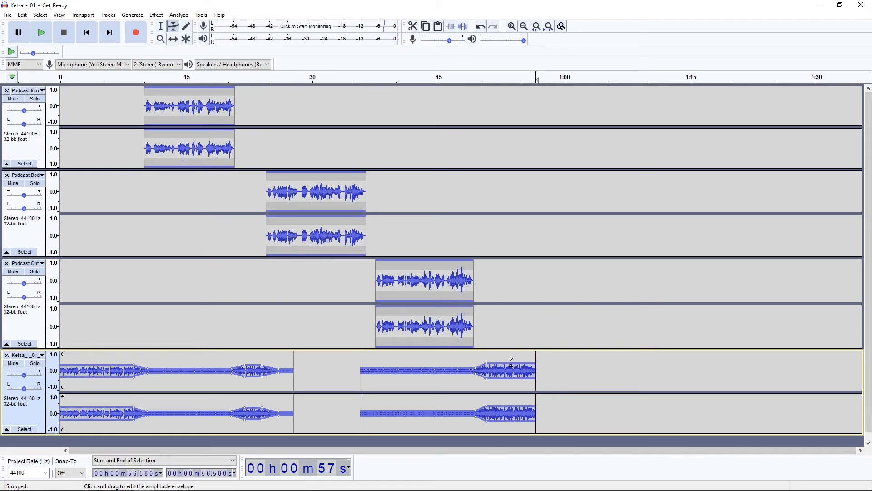
pyautogui.moveTo(511, 363); pyautogui.dragTo(526, 369)
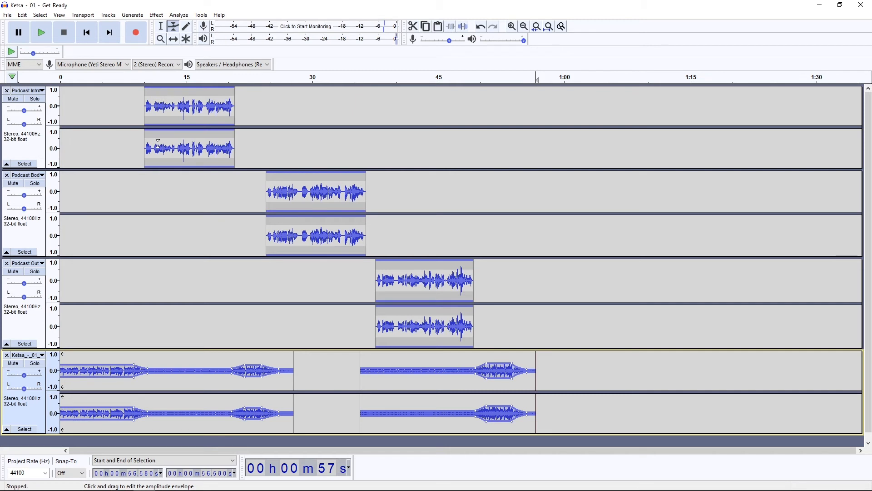
pyautogui.moveTo(97, 372); pyautogui.dragTo(96, 362)
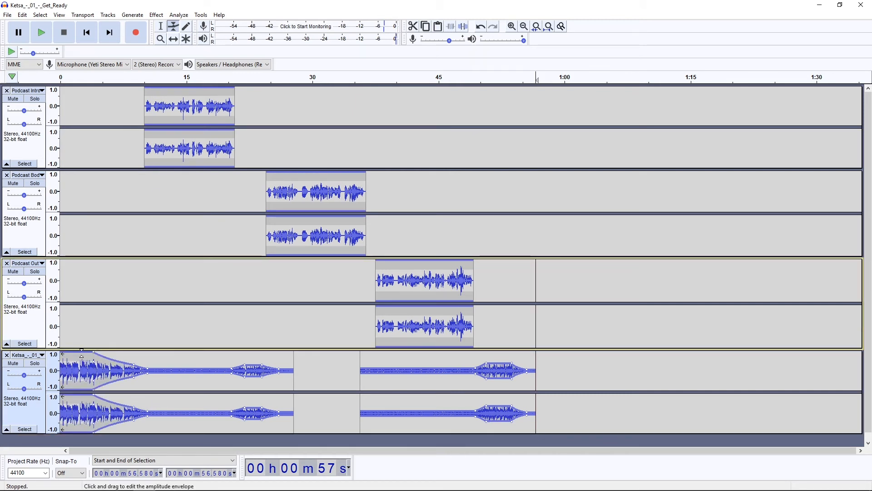
pyautogui.click(131, 362)
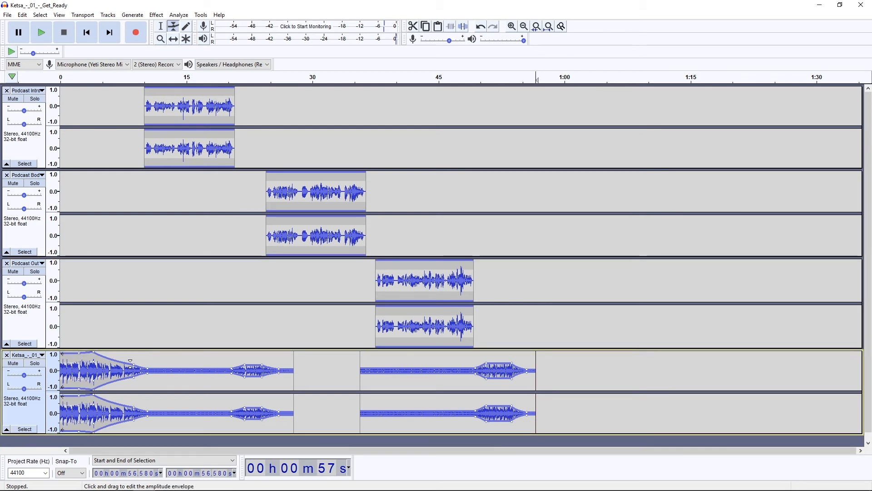
pyautogui.click(122, 380)
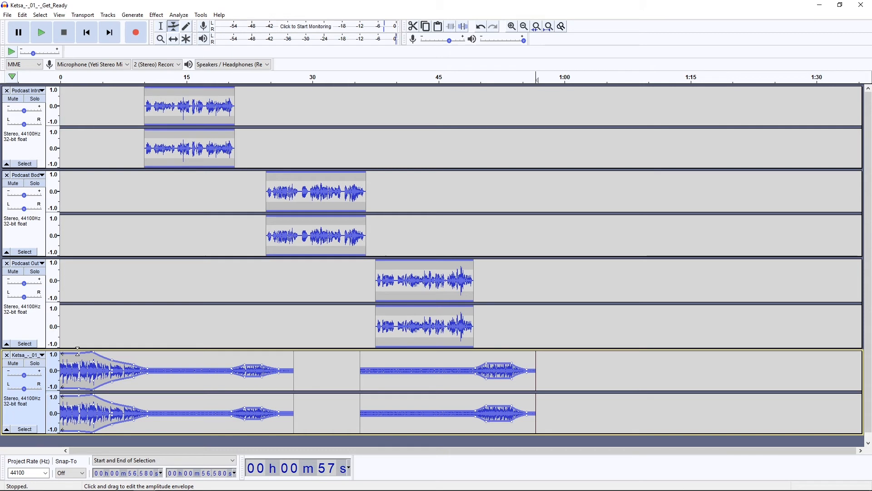
pyautogui.moveTo(78, 352); pyautogui.dragTo(74, 314)
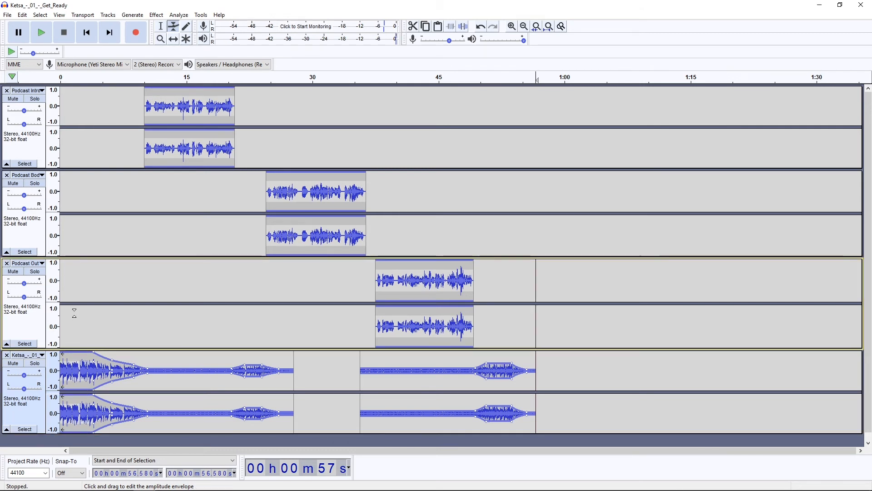
pyautogui.moveTo(94, 353); pyautogui.dragTo(94, 321)
pyautogui.moveTo(112, 361); pyautogui.dragTo(111, 315)
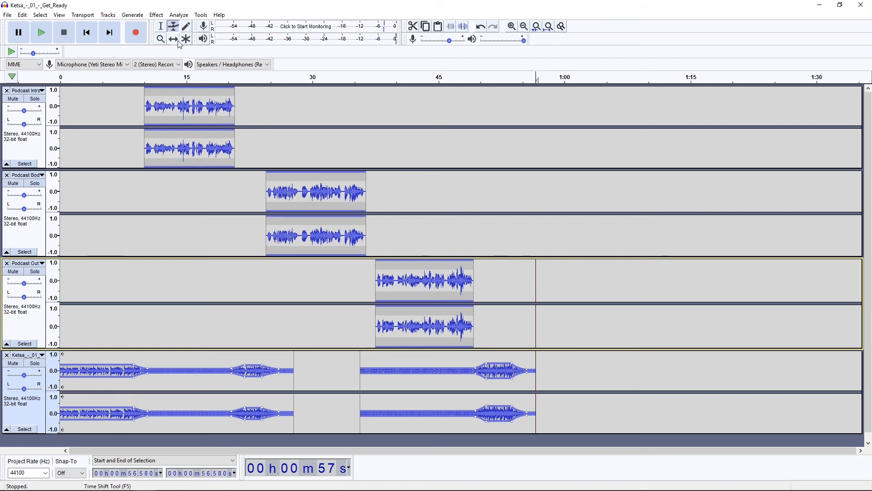
# Apply a Fade In to about the first 1.8 seconds of the music track
pyautogui.click(161, 26)
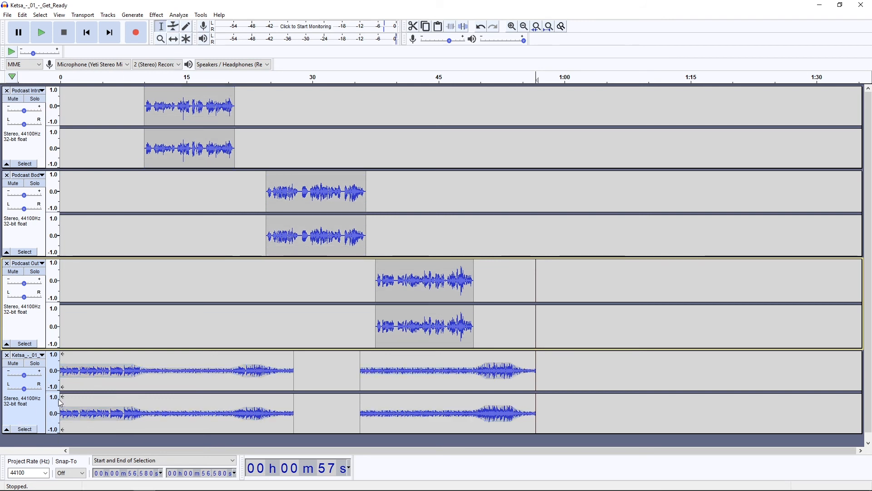
pyautogui.click(75, 371)
pyautogui.moveTo(75, 370); pyautogui.dragTo(57, 371)
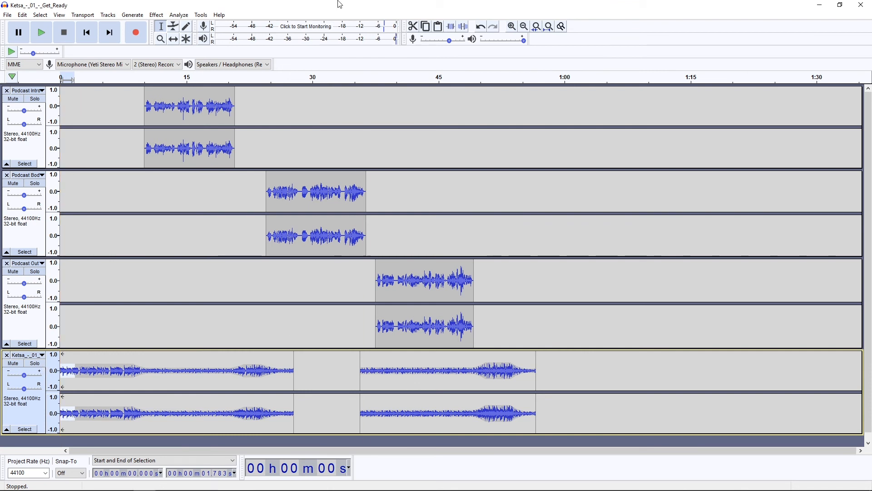
pyautogui.click(153, 16)
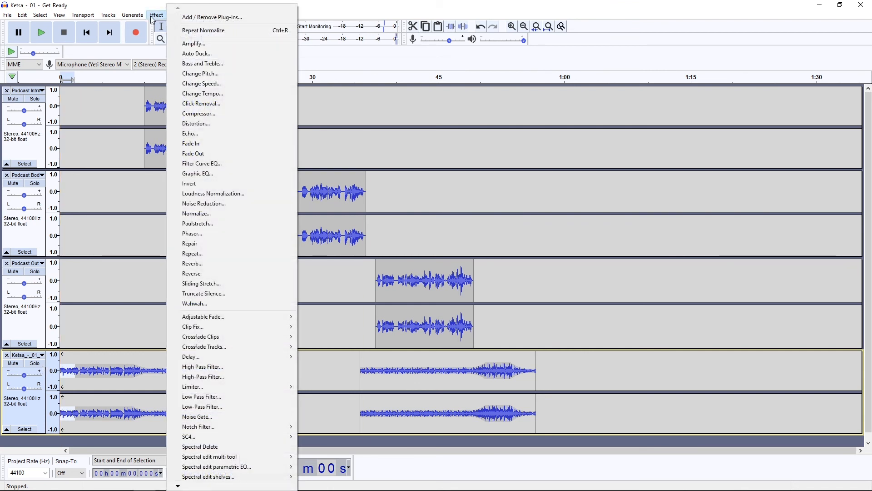
pyautogui.click(199, 144)
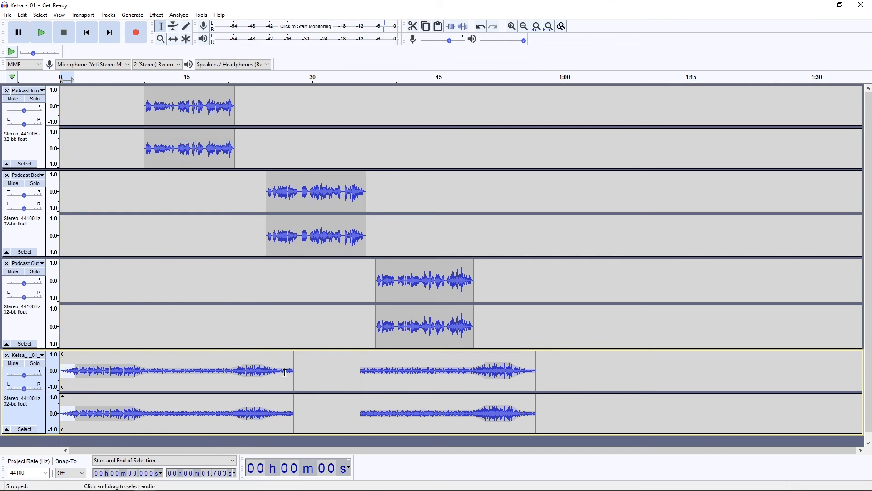
# Apply a Fade Out to the end of the first music clip, selecting from about 26.75 s past the clip's edge
pyautogui.moveTo(286, 373); pyautogui.dragTo(317, 372)
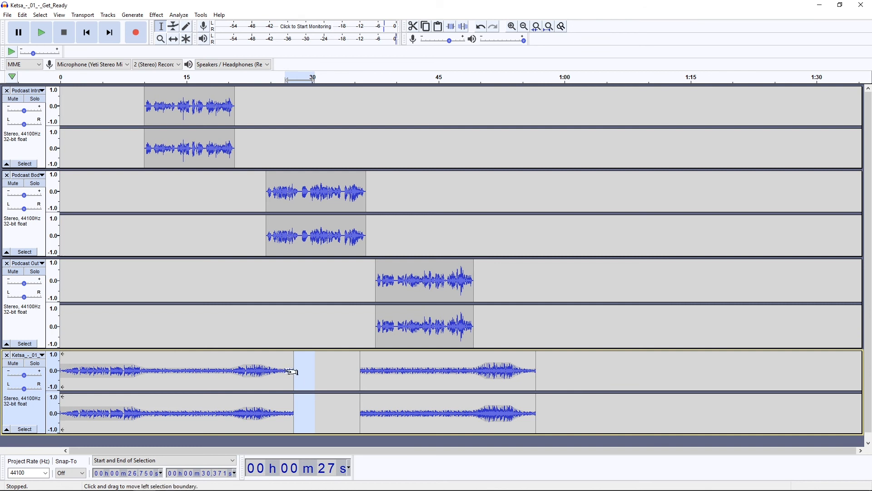
pyautogui.click(157, 16)
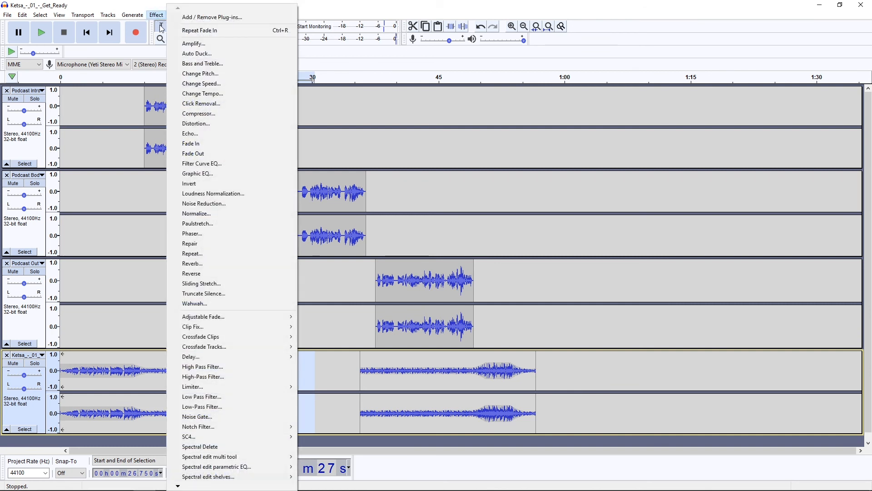
pyautogui.click(195, 153)
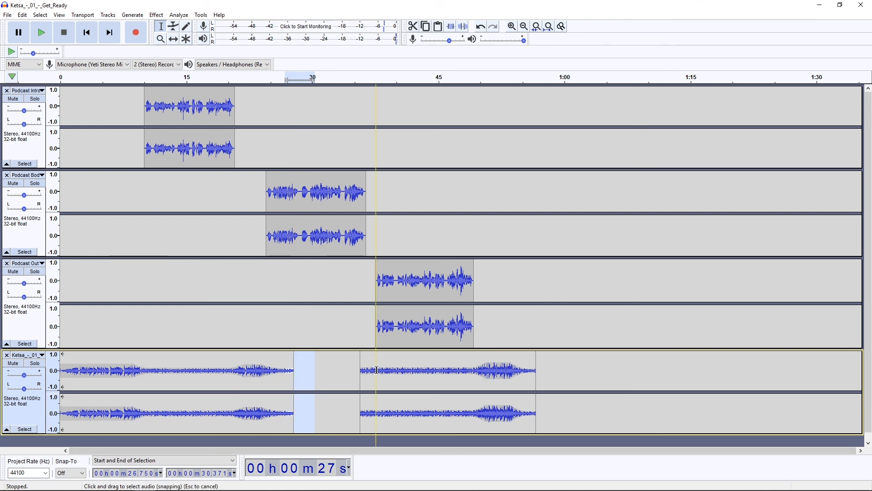
# Apply a Fade In to the start of the second music clip, with the selection ending at about 37 s
pyautogui.moveTo(373, 370); pyautogui.dragTo(347, 370)
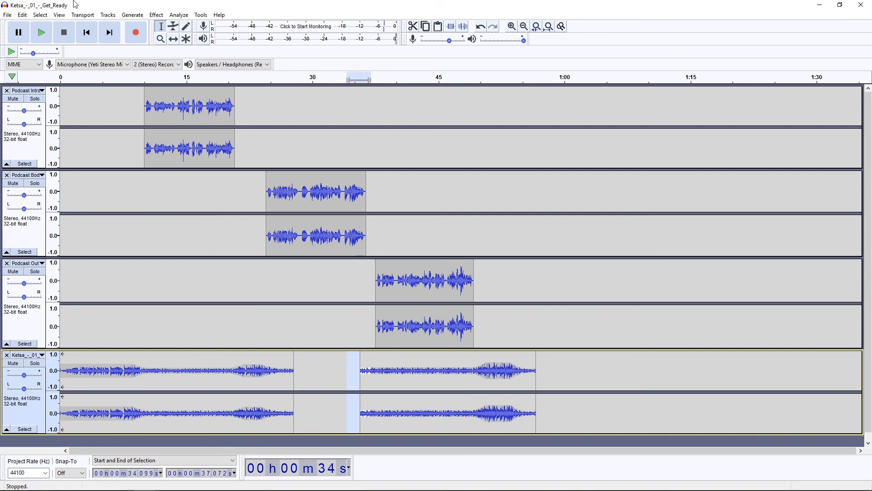
pyautogui.click(156, 15)
pyautogui.click(201, 144)
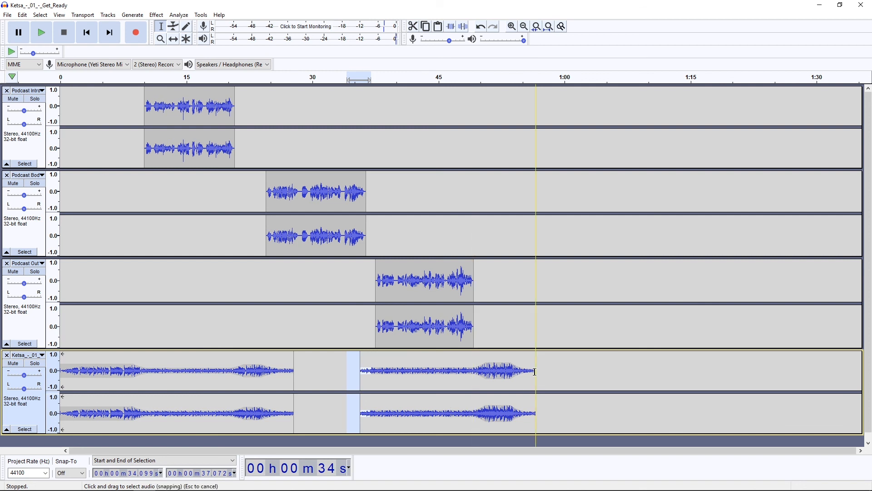
# Apply a Fade Out to the end of the second music clip, selecting from about 55.8 s past the clip's edge
pyautogui.moveTo(530, 373); pyautogui.dragTo(552, 373)
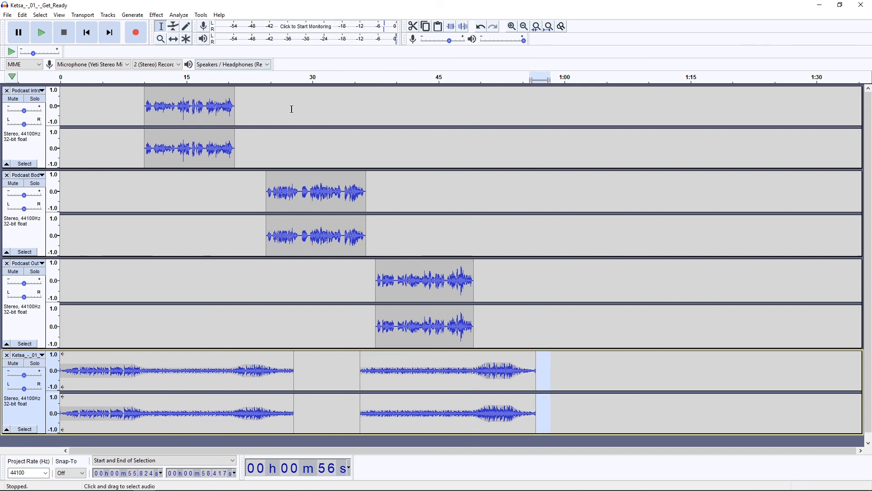
pyautogui.click(157, 15)
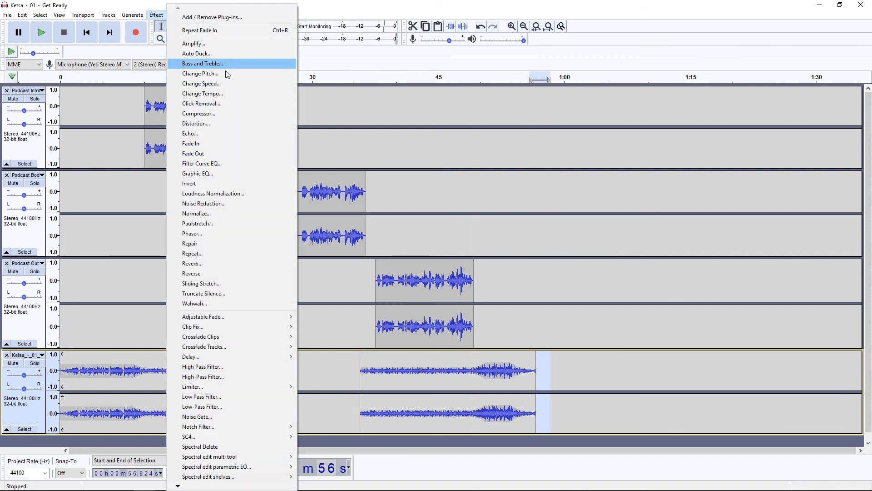
pyautogui.click(207, 153)
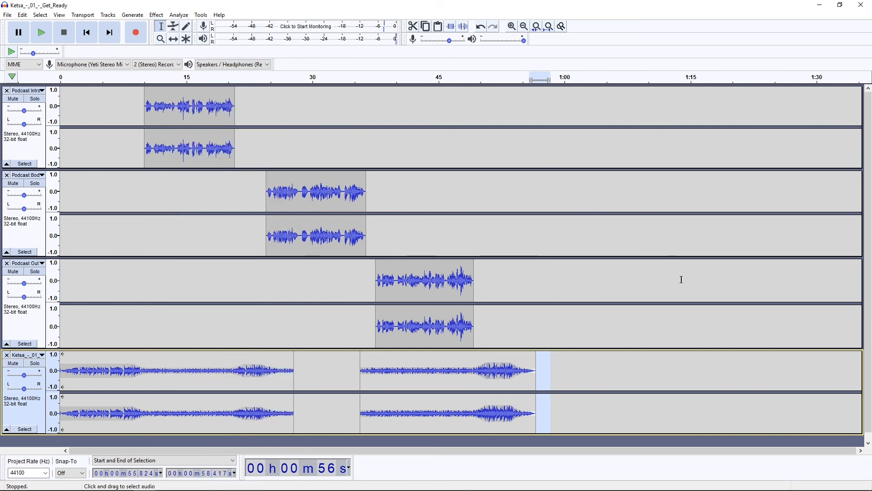